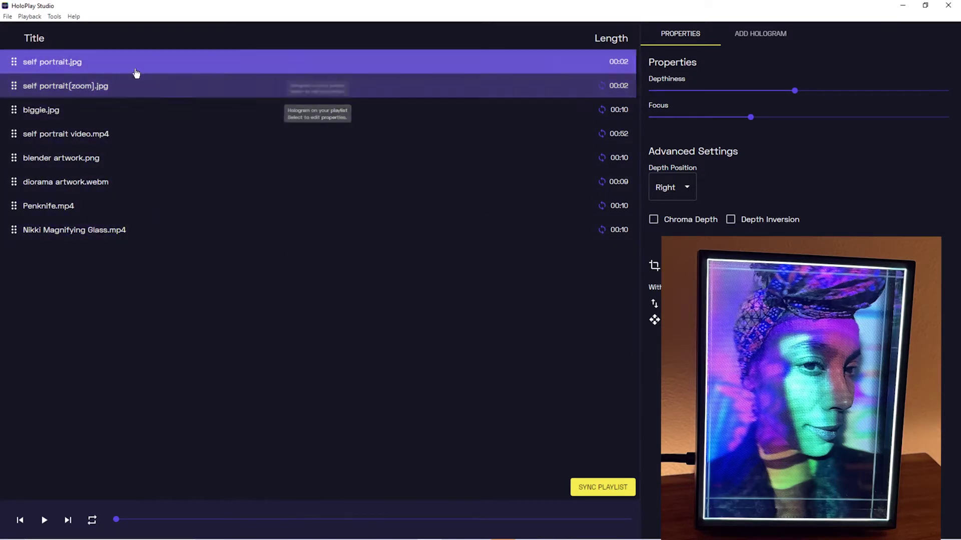
- Delete self portrait(zoom).jpg from the playlist
click(168, 85)
right_click(167, 85)
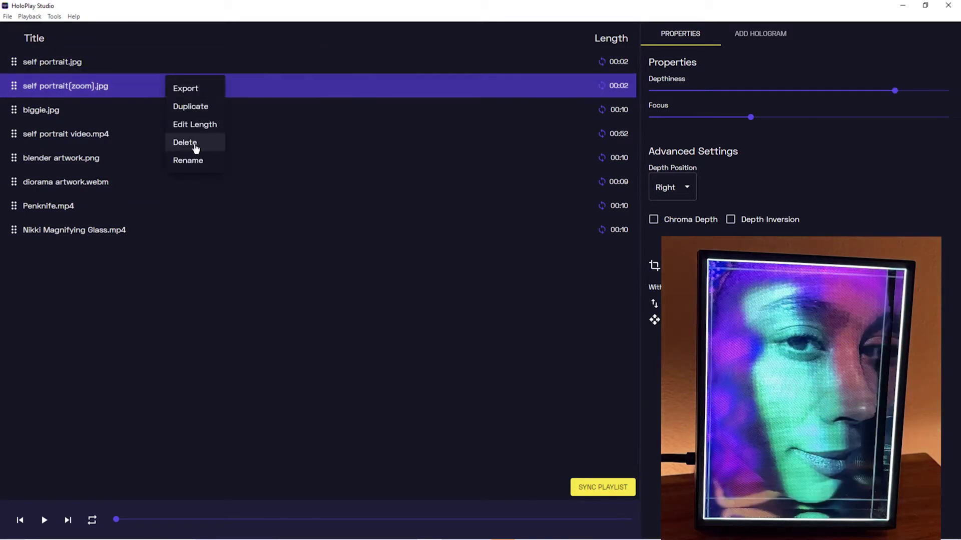
click(196, 145)
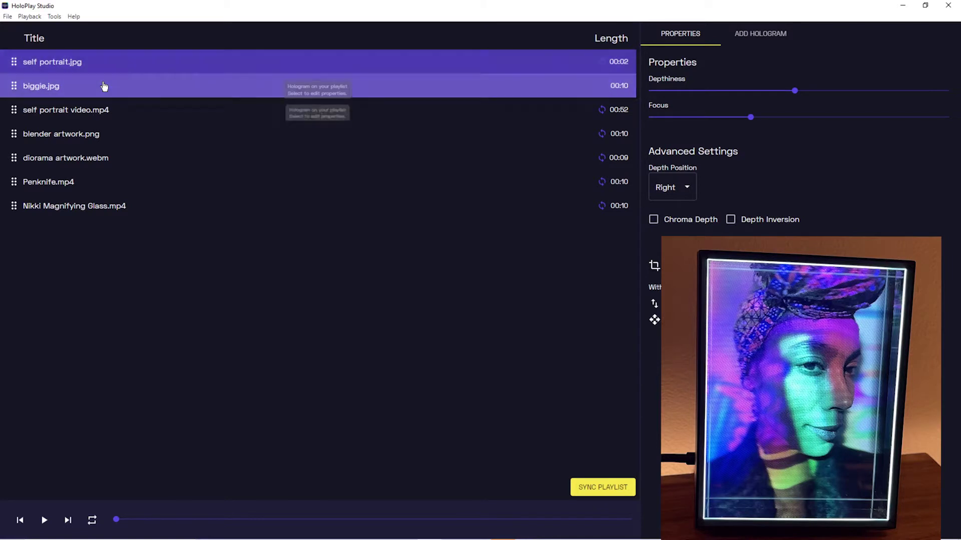
- Review the properties of biggie.jpg, self portrait video.mp4, blender artwork.png, diorama artwork.webm and self portrait.jpg
click(104, 86)
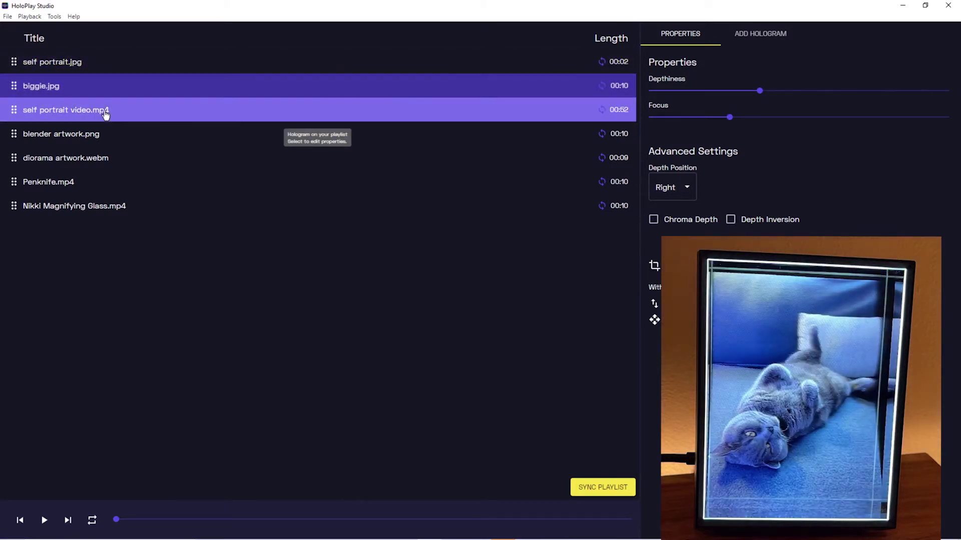
click(105, 113)
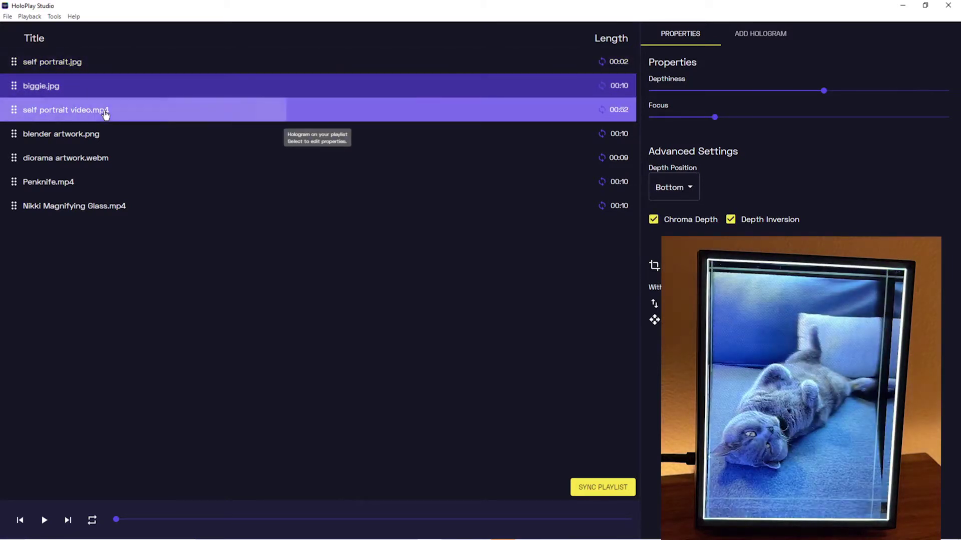
click(101, 139)
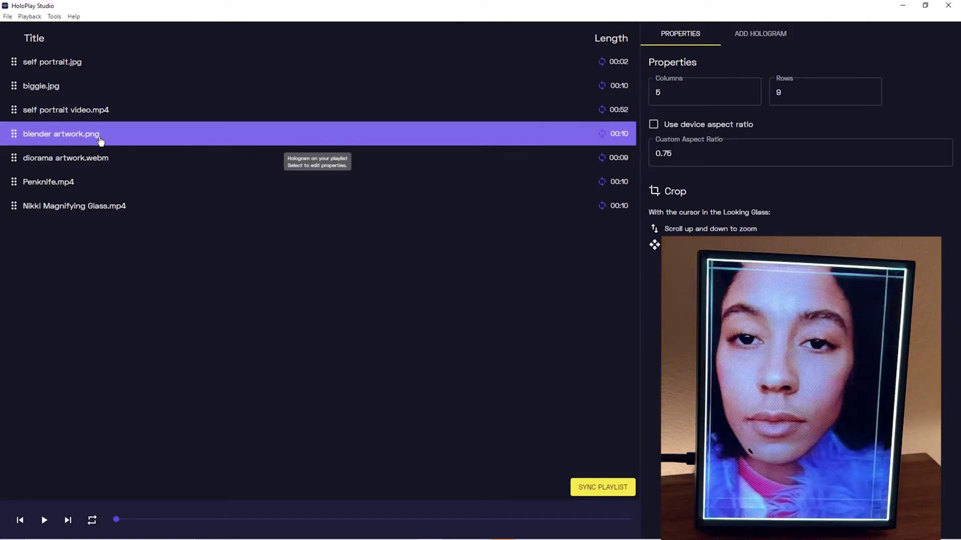
click(105, 165)
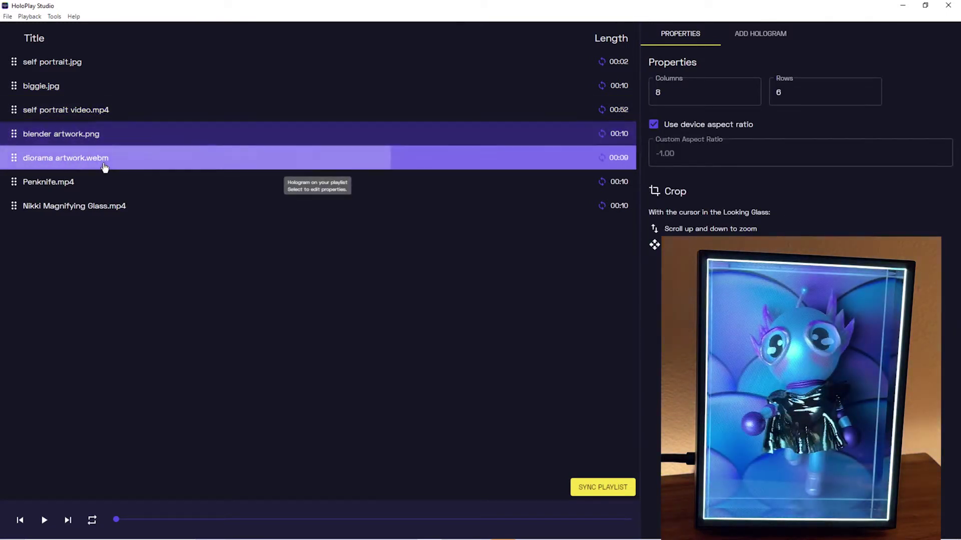
click(108, 67)
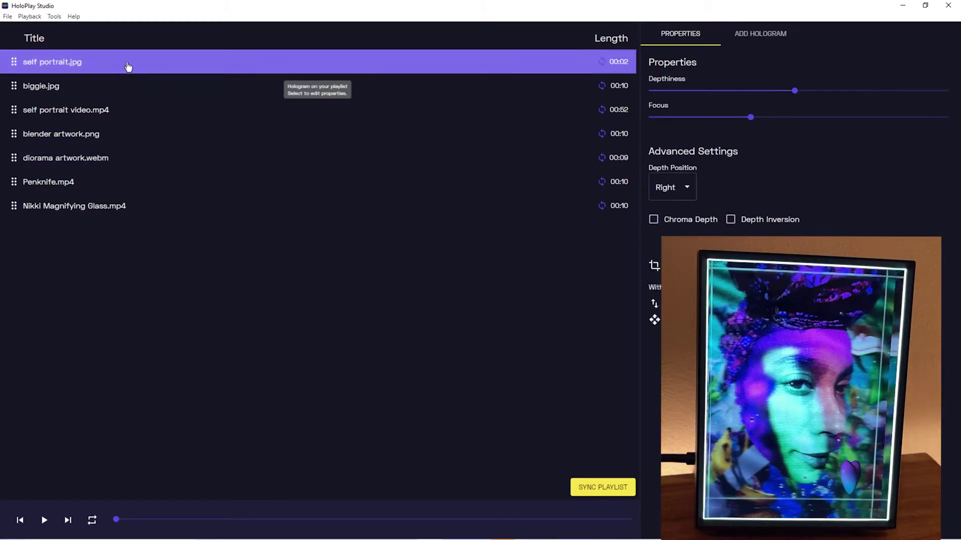
- Duplicate self portrait.jpg and rename the copy from 'duplicate' to self portrait(zoom).jpg
right_click(129, 66)
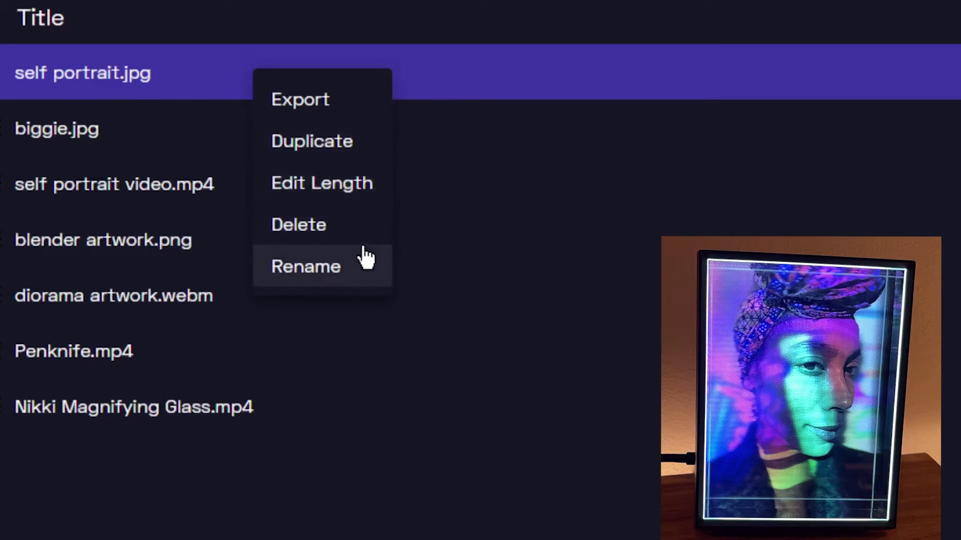
click(365, 147)
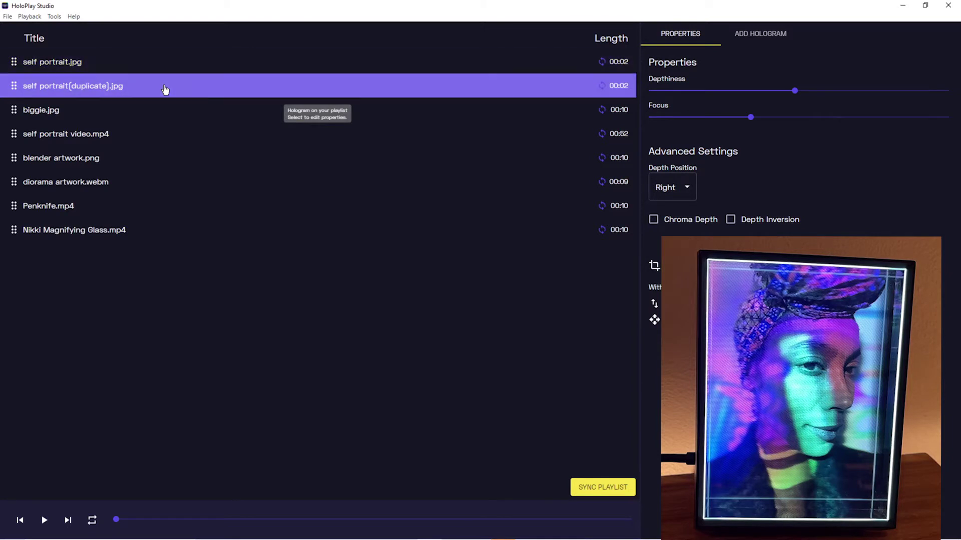
right_click(98, 88)
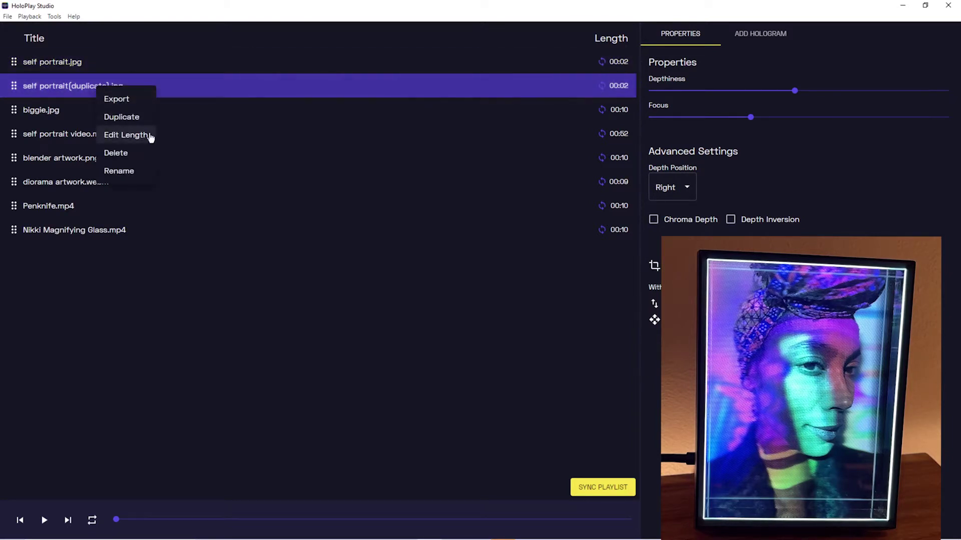
click(127, 171)
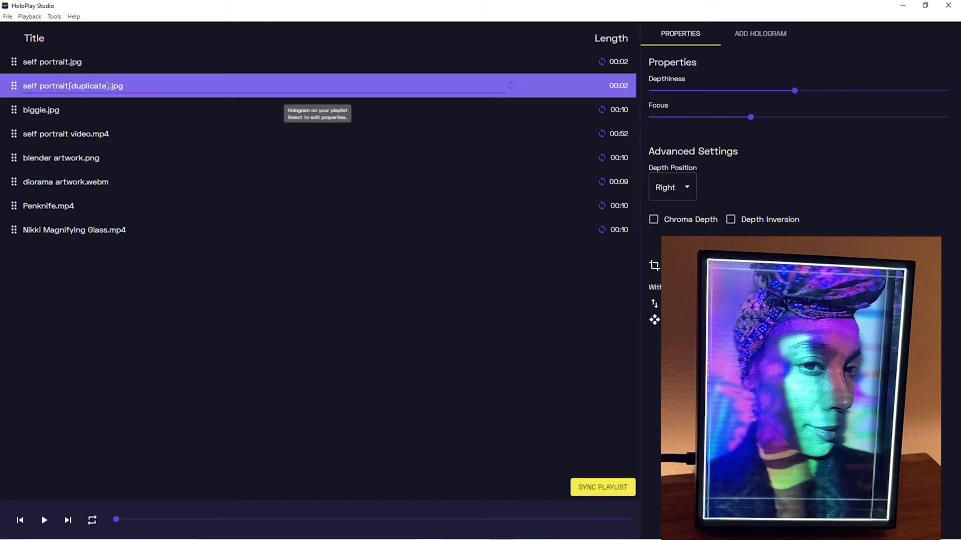
drag(107, 85, 76, 80)
text(zoom)
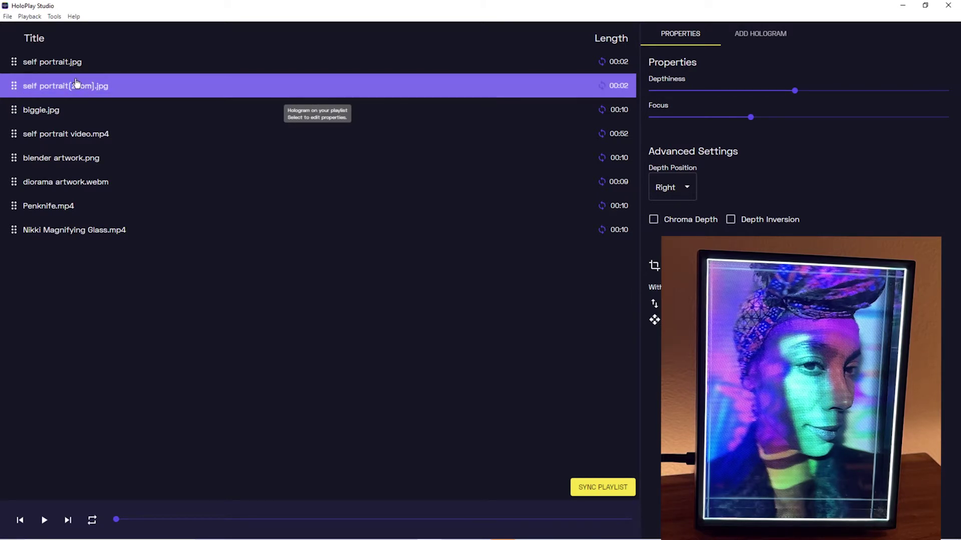
key(Return)
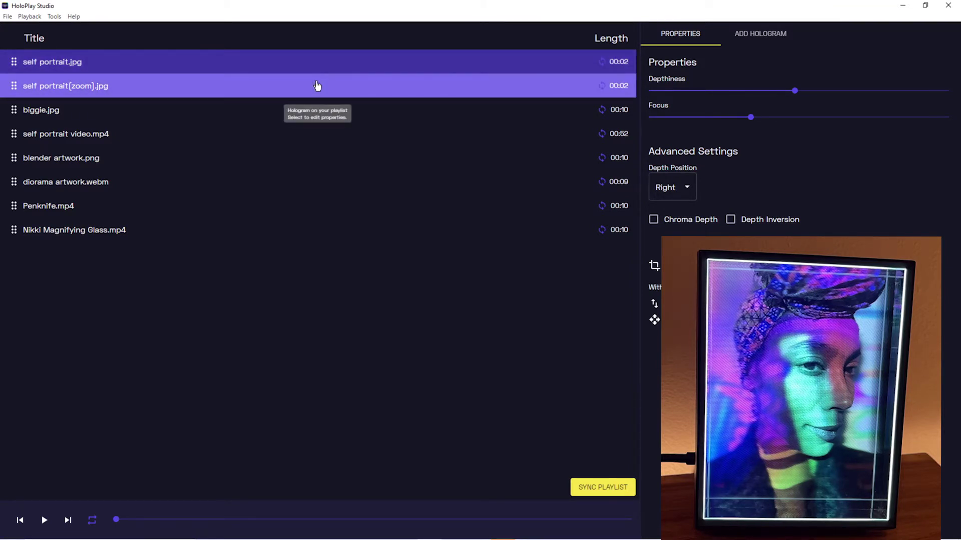
- Switch between the self portrait(zoom).jpg and self portrait.jpg rows, ending on the zoom item
click(317, 86)
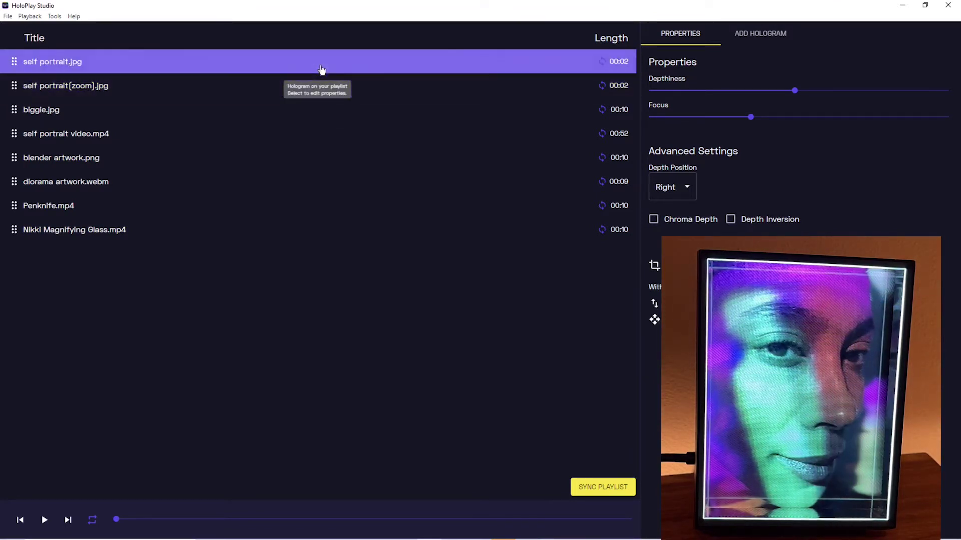
click(192, 72)
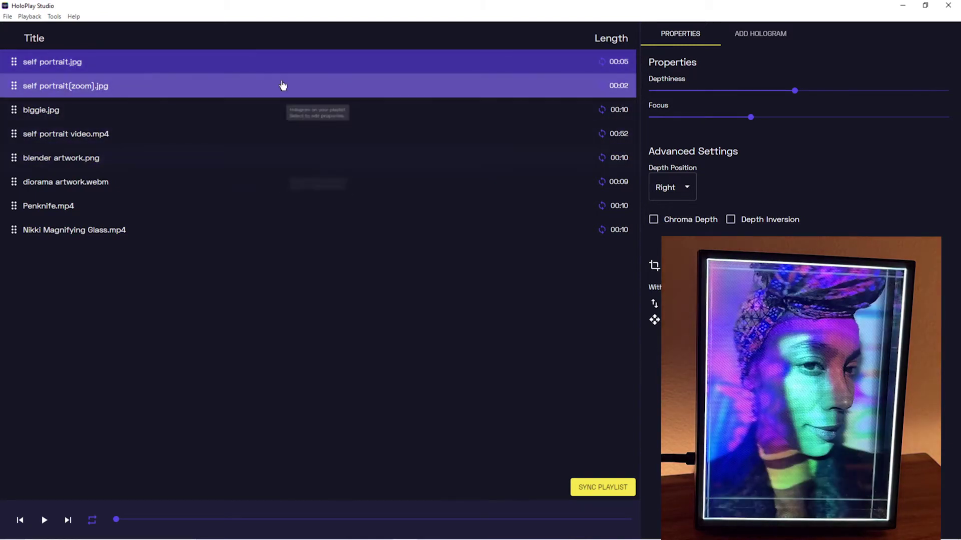
click(475, 91)
- Change self portrait(zoom).jpg's length from 00:02 to 00:08, then play the playlist from self portrait.jpg
click(535, 134)
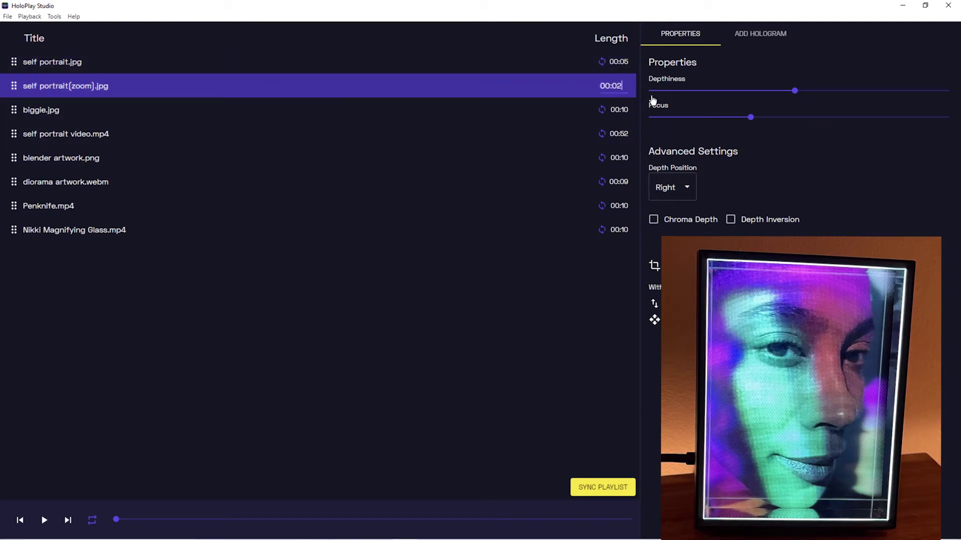
key(BackSpace)
text(8)
key(Return)
click(652, 95)
click(165, 67)
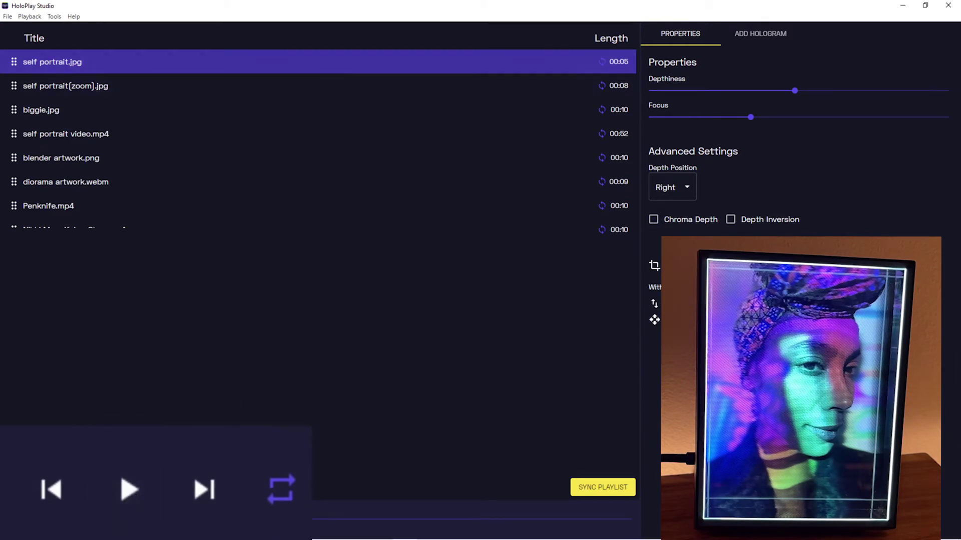
click(144, 494)
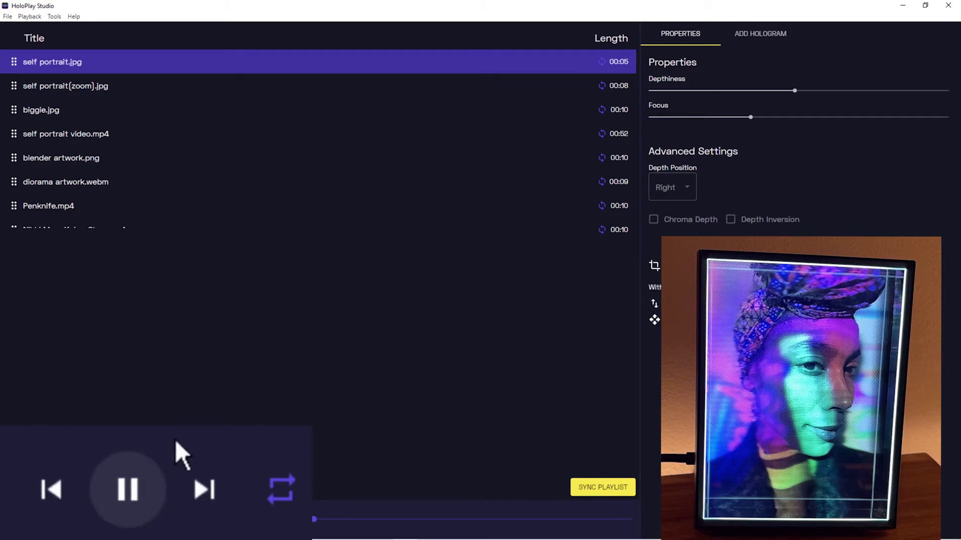
- Skip ahead to biggie.jpg, turning repeat play off and back on
click(214, 506)
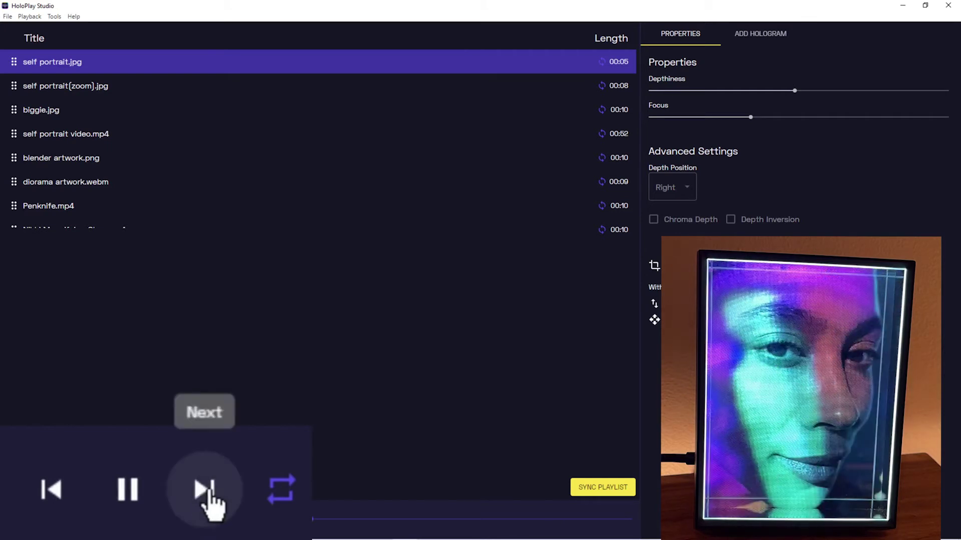
click(280, 490)
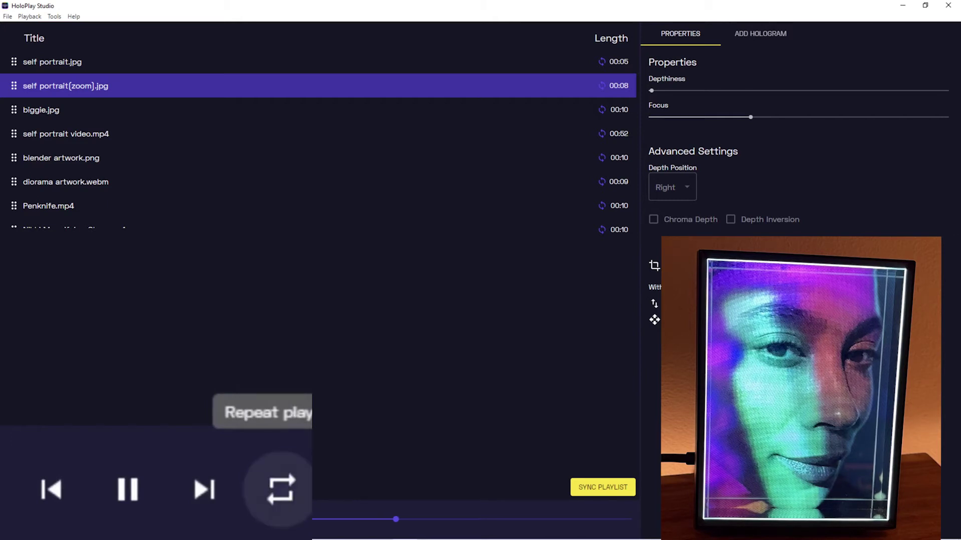
click(240, 501)
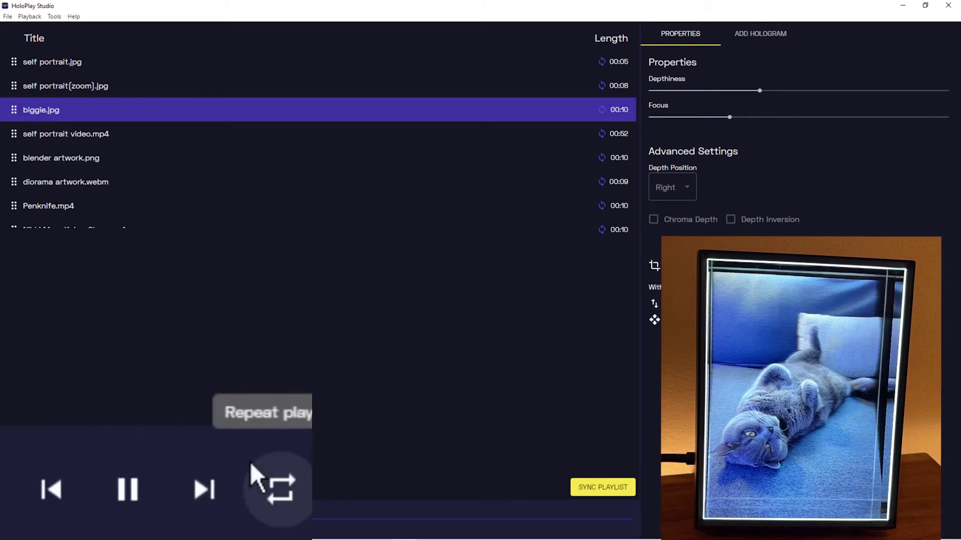
click(300, 496)
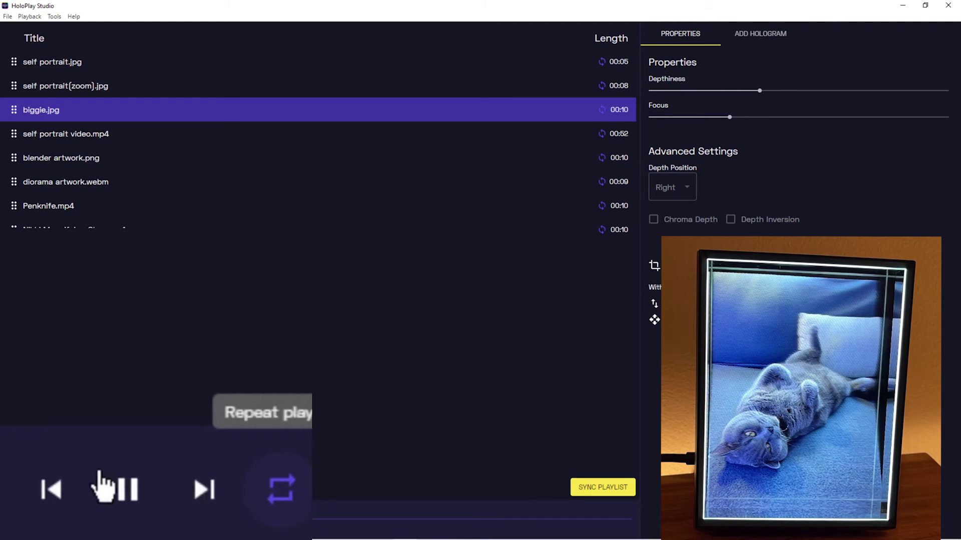
- Pause playback, then step back and forward so biggie.jpg stays on display
click(123, 489)
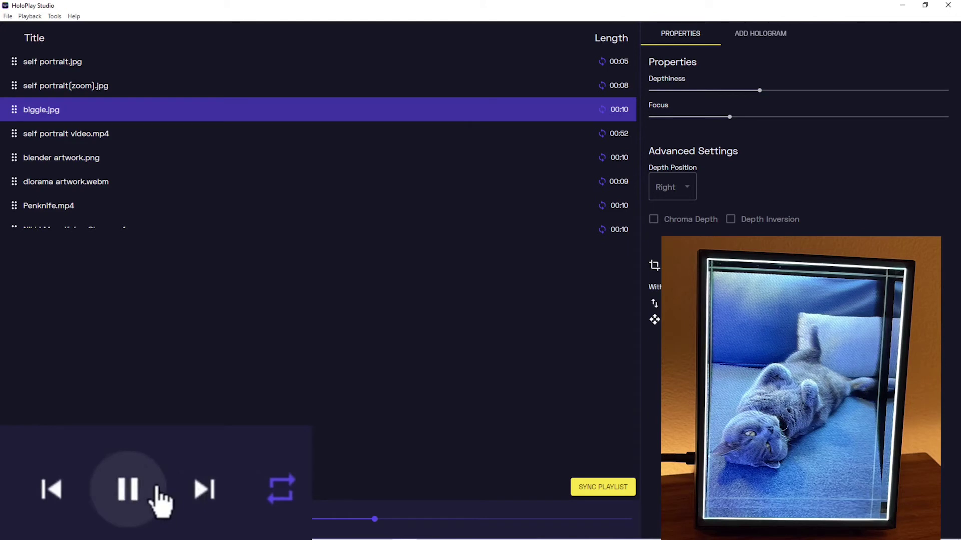
click(122, 485)
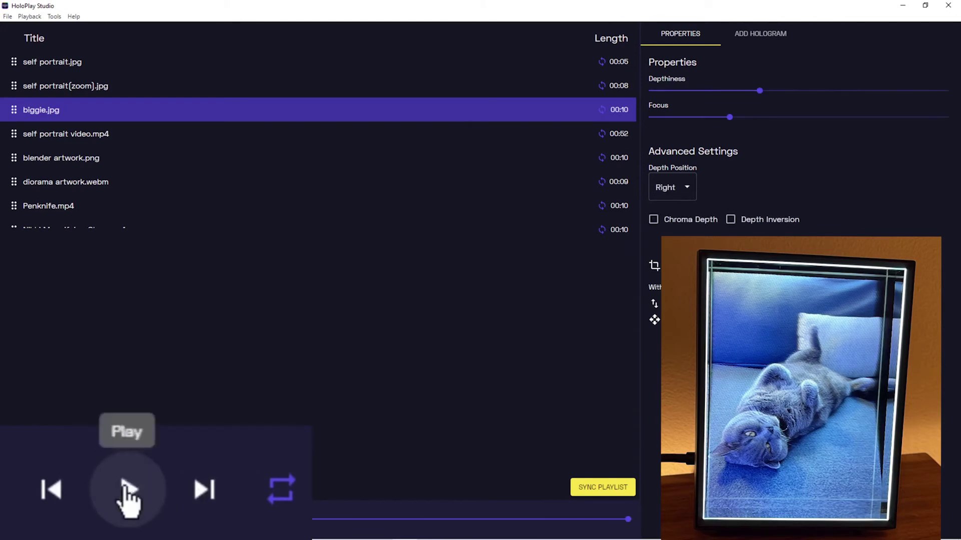
click(51, 485)
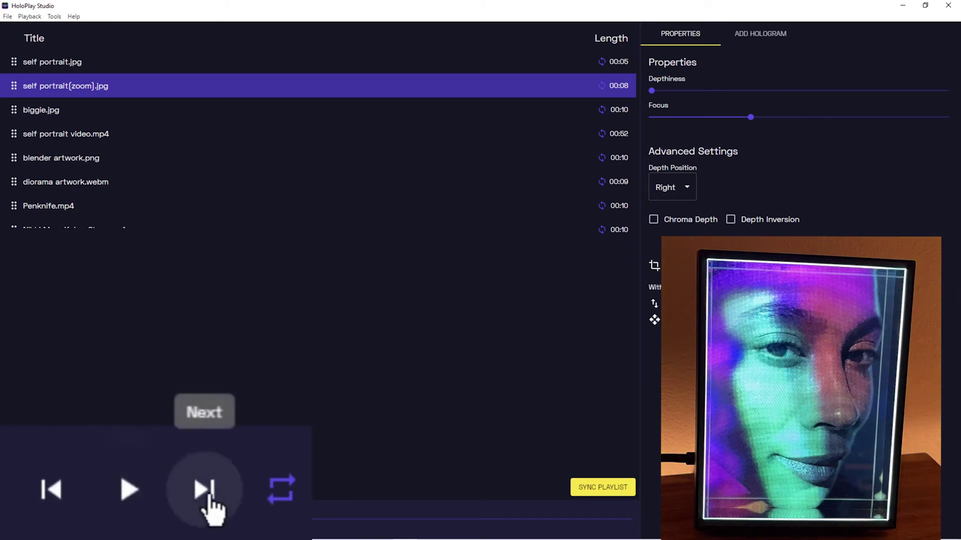
click(206, 488)
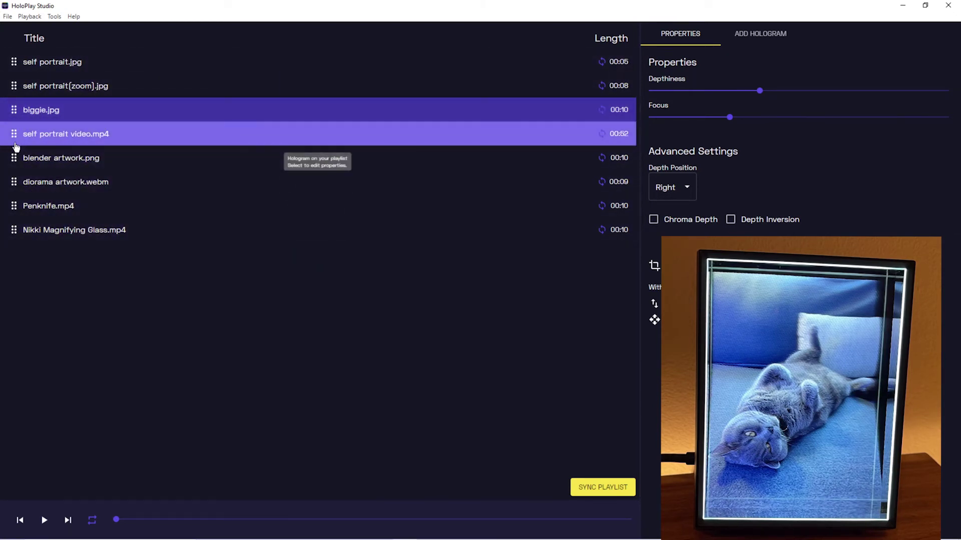
- Move self portrait video.mp4 above biggie.jpg into third place
drag(12, 134, 14, 107)
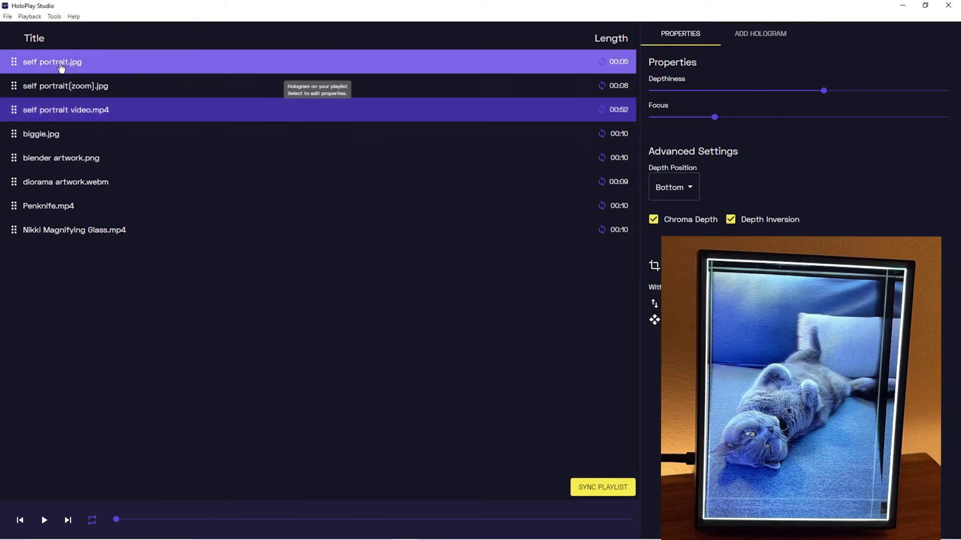
click(60, 89)
click(80, 110)
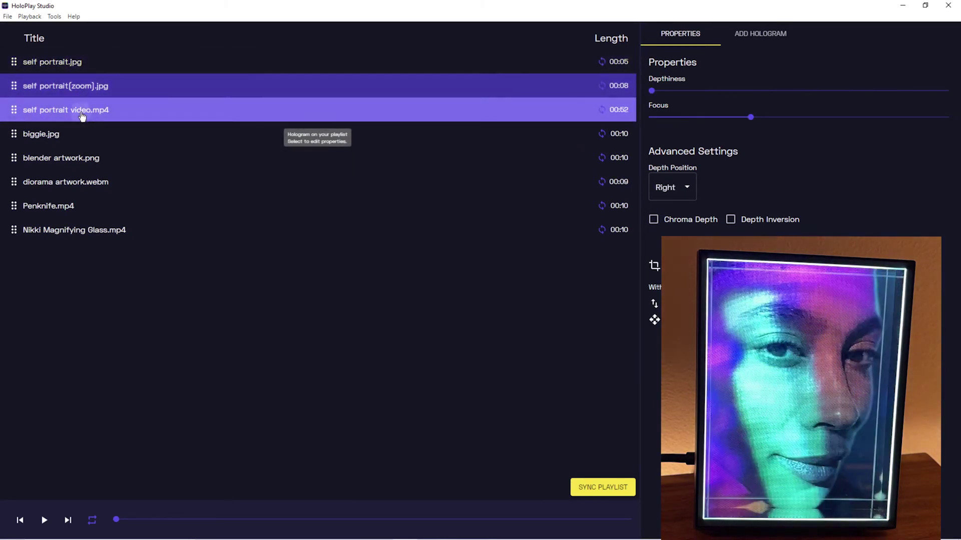
click(64, 136)
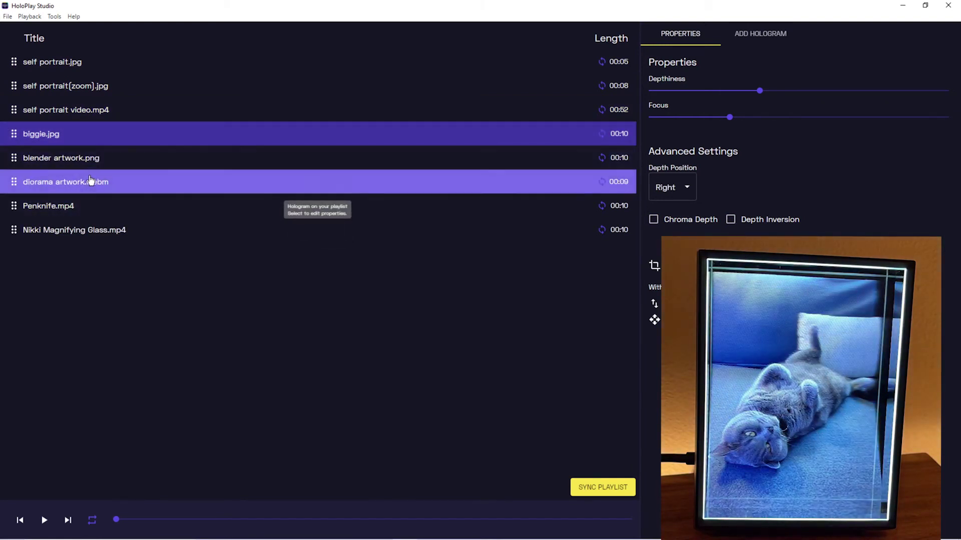
- Move diorama artwork.webm up to fourth place, keeping blender artwork.png after biggie.jpg
drag(9, 181, 36, 129)
click(47, 119)
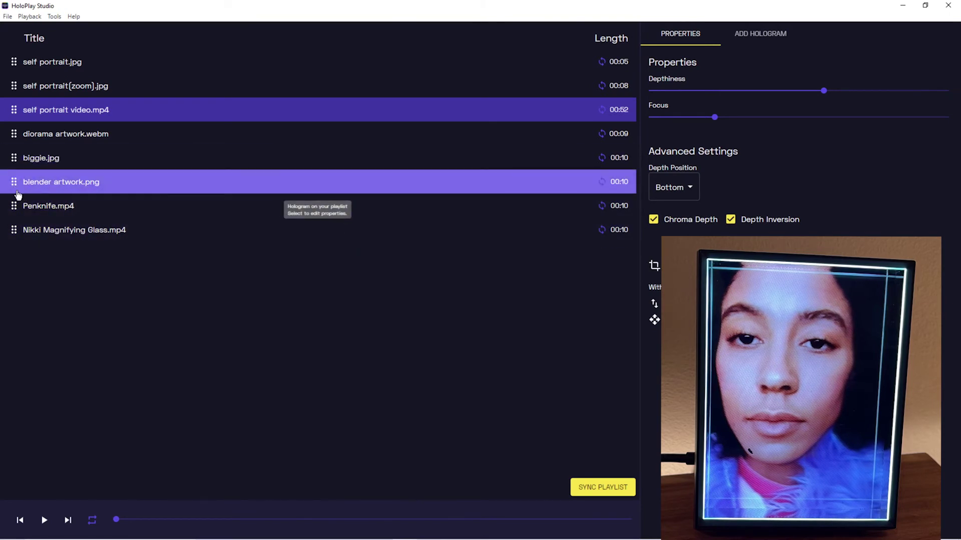
mouse_move(18, 184)
mouse_down()
mouse_move(14, 112)
mouse_move(13, 217)
mouse_move(11, 158)
mouse_move(13, 198)
mouse_move(13, 187)
mouse_up()
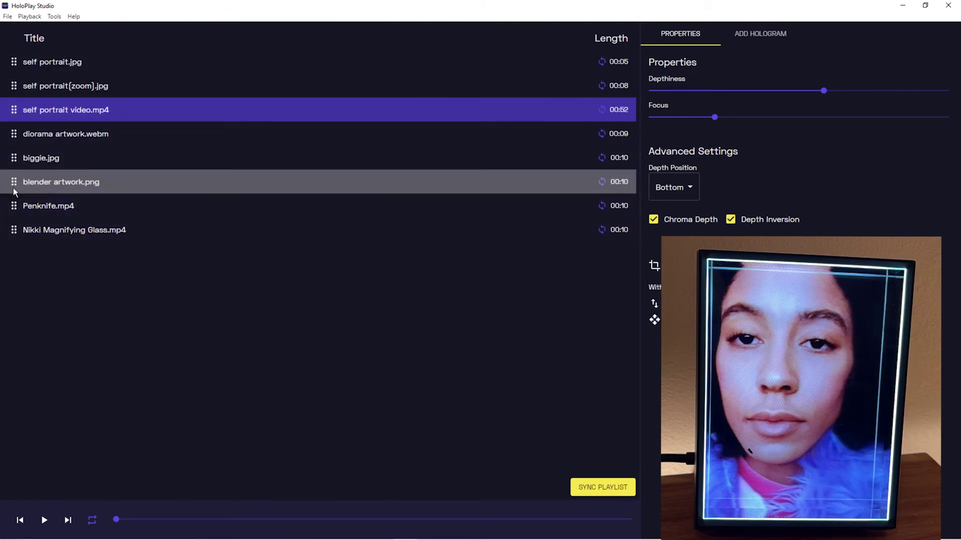
click(13, 187)
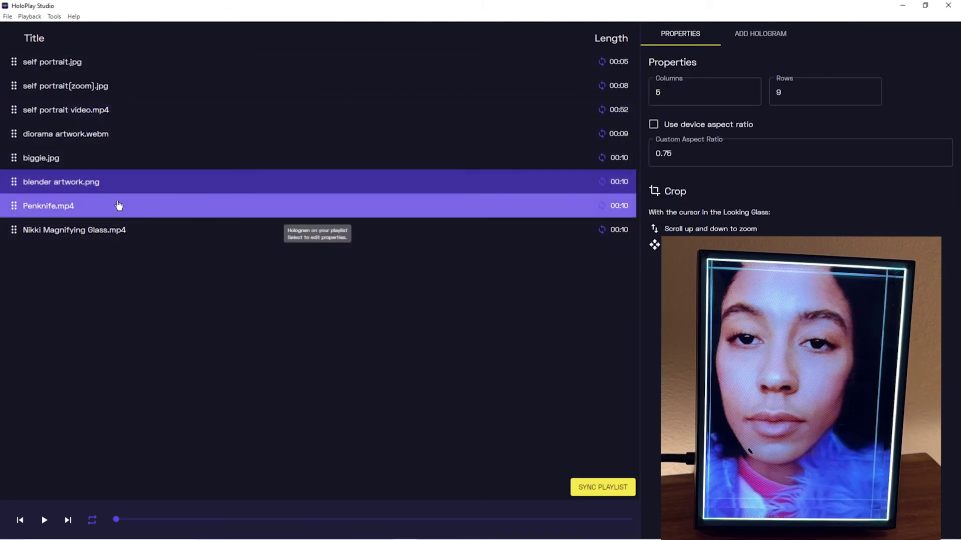
right_click(197, 183)
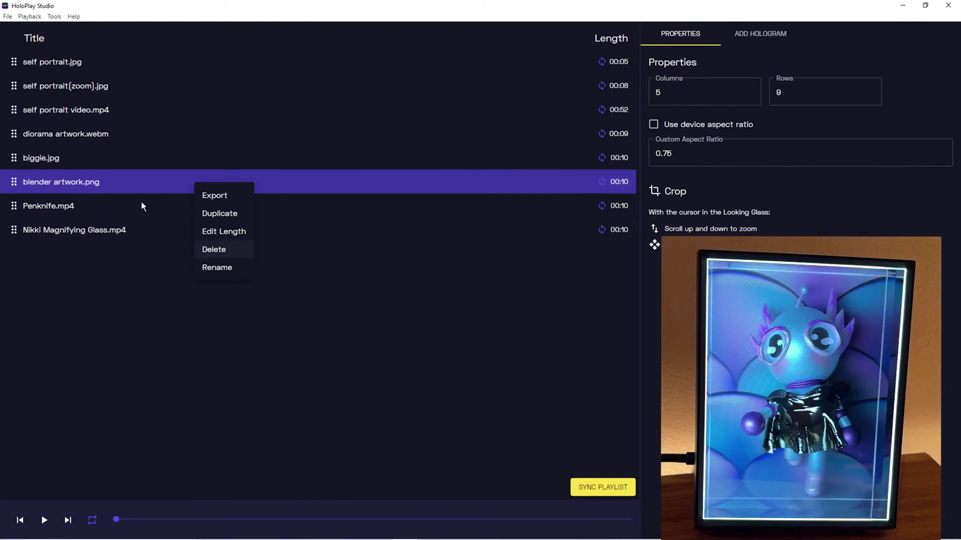
click(142, 184)
right_click(166, 183)
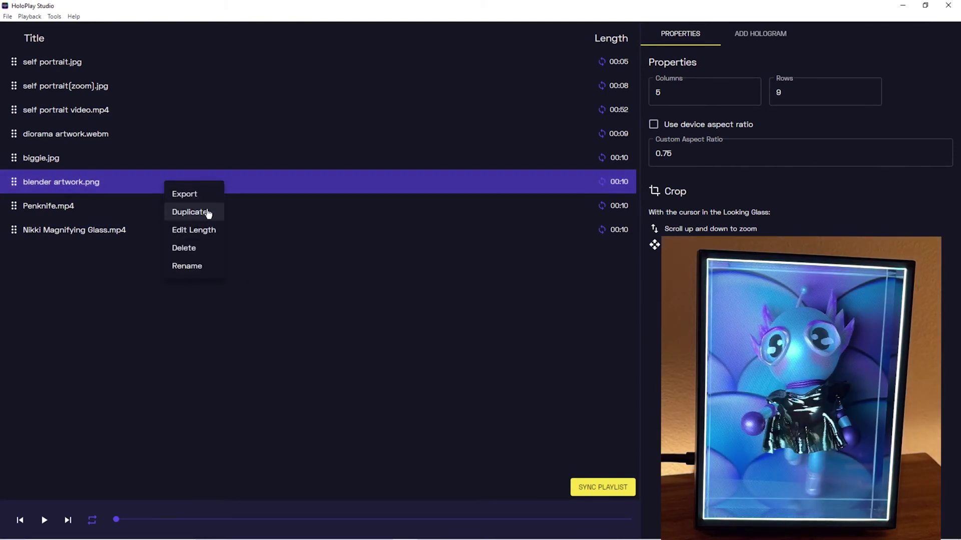
click(208, 214)
click(174, 210)
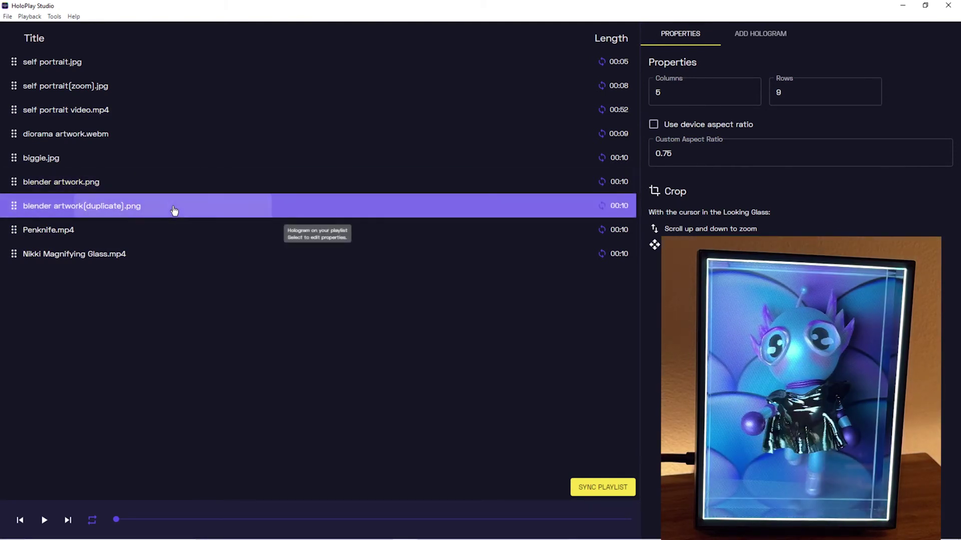
right_click(174, 211)
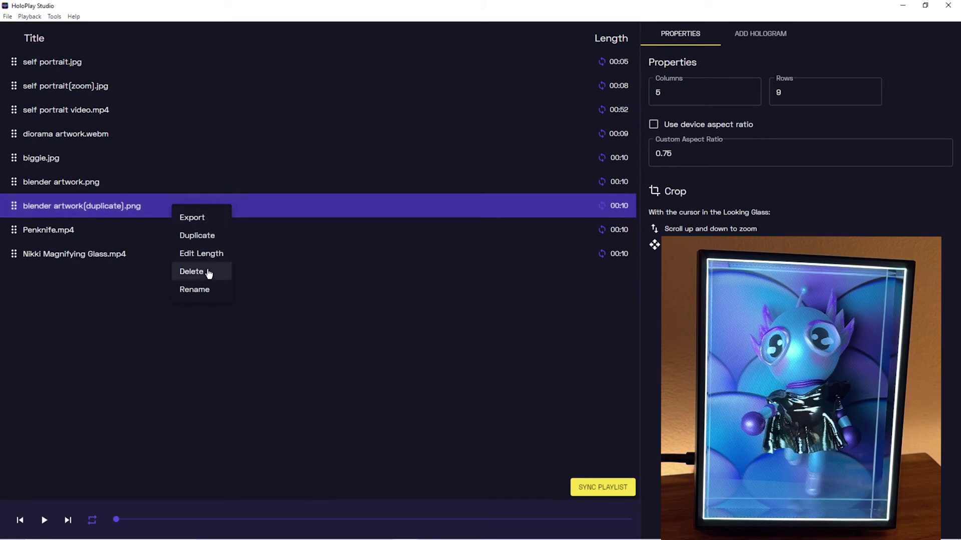
click(210, 272)
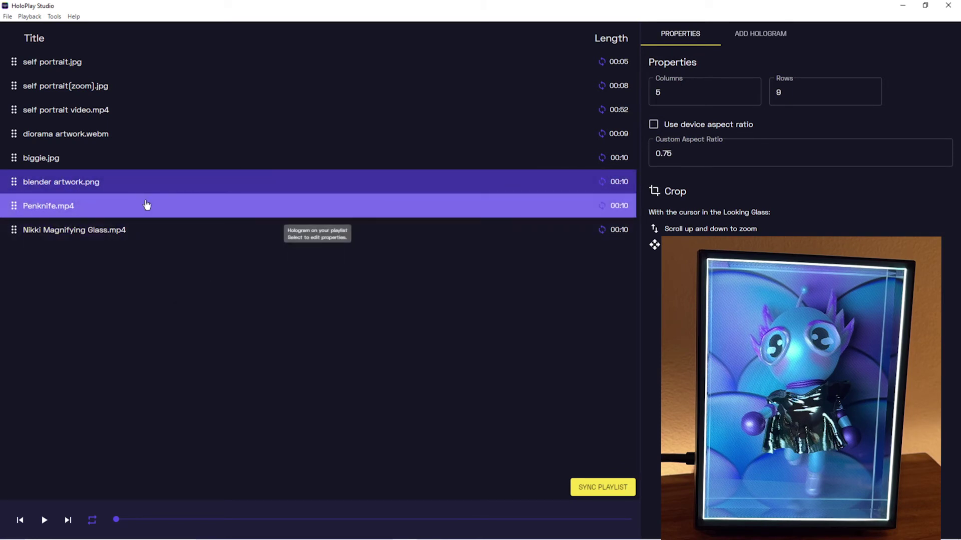
click(7, 16)
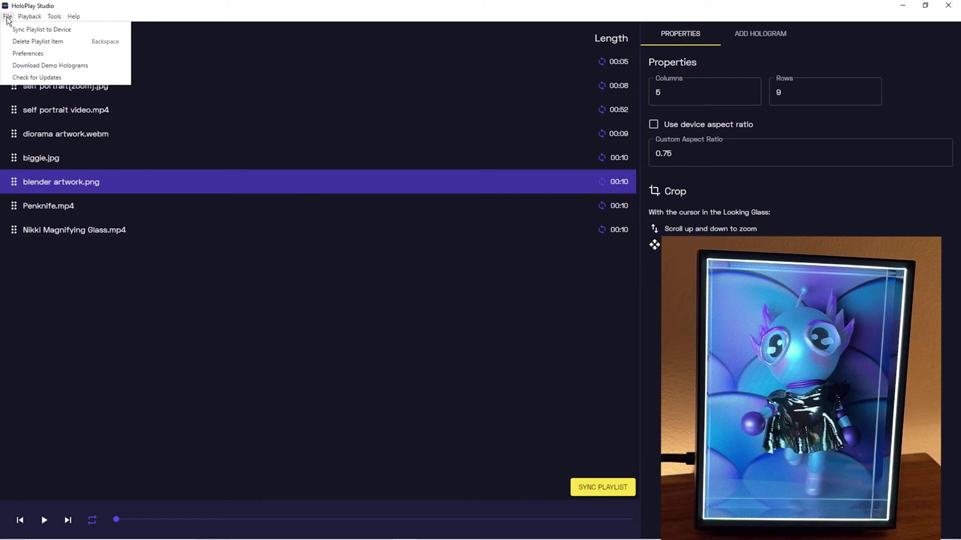
mouse_move(32, 19)
mouse_move(62, 20)
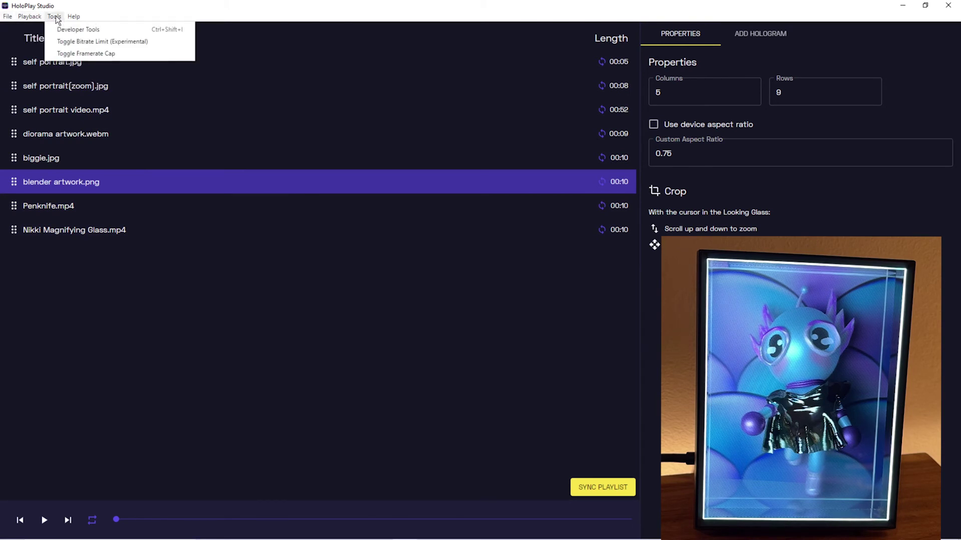
click(7, 17)
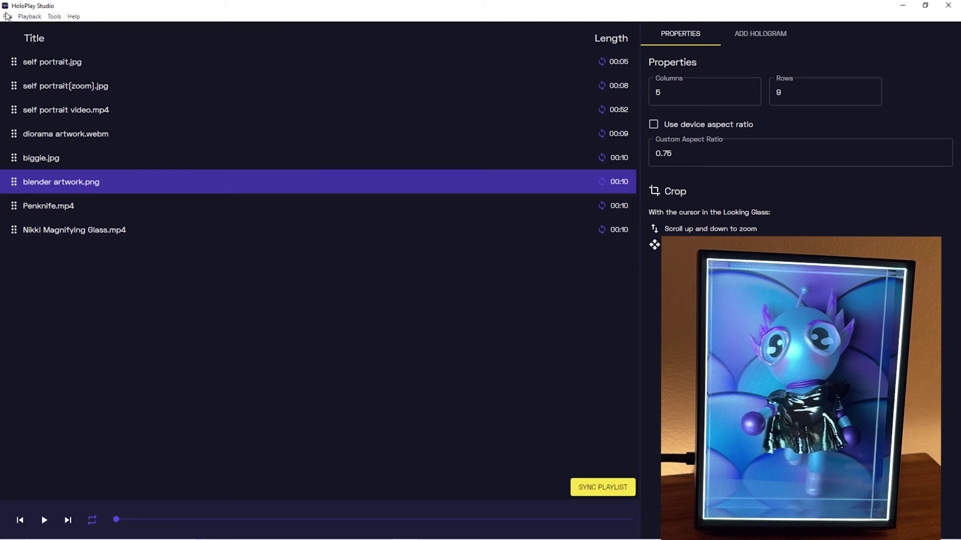
click(153, 229)
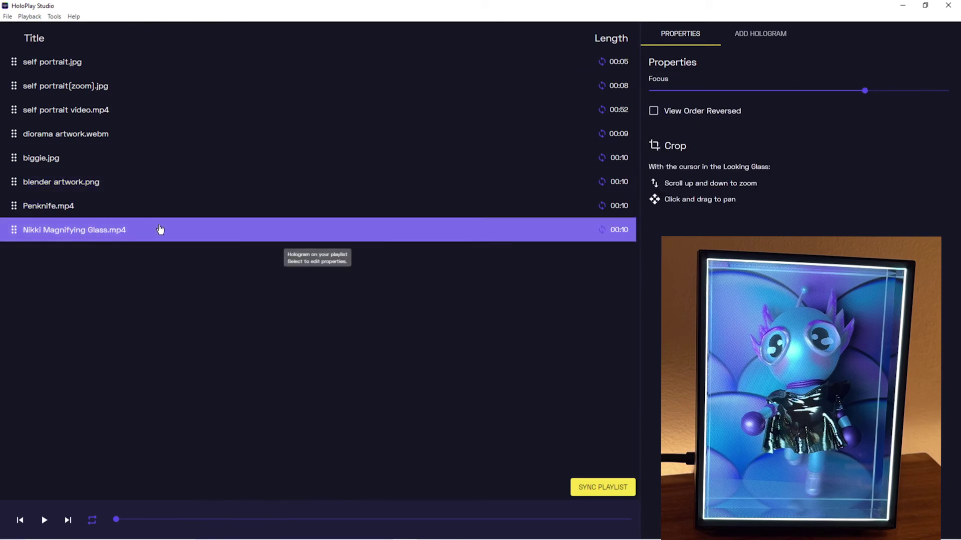
- Open and dismiss the item options for the magnifying-glass video and self portrait video.mp4
right_click(160, 229)
click(246, 184)
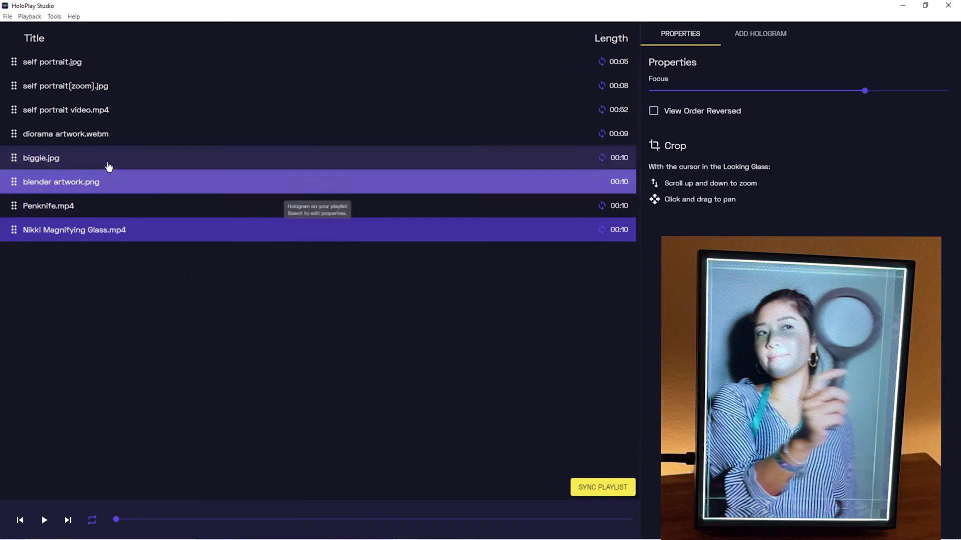
click(121, 118)
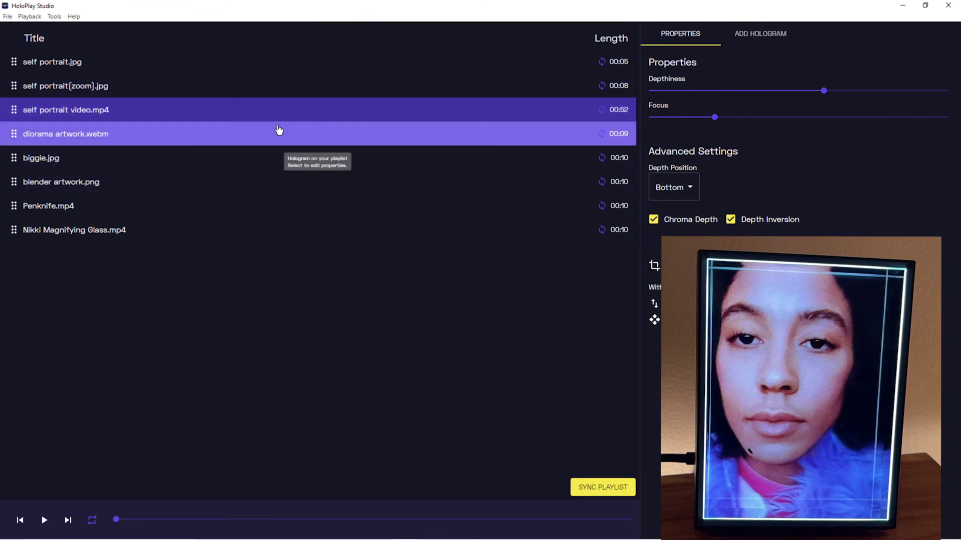
right_click(551, 106)
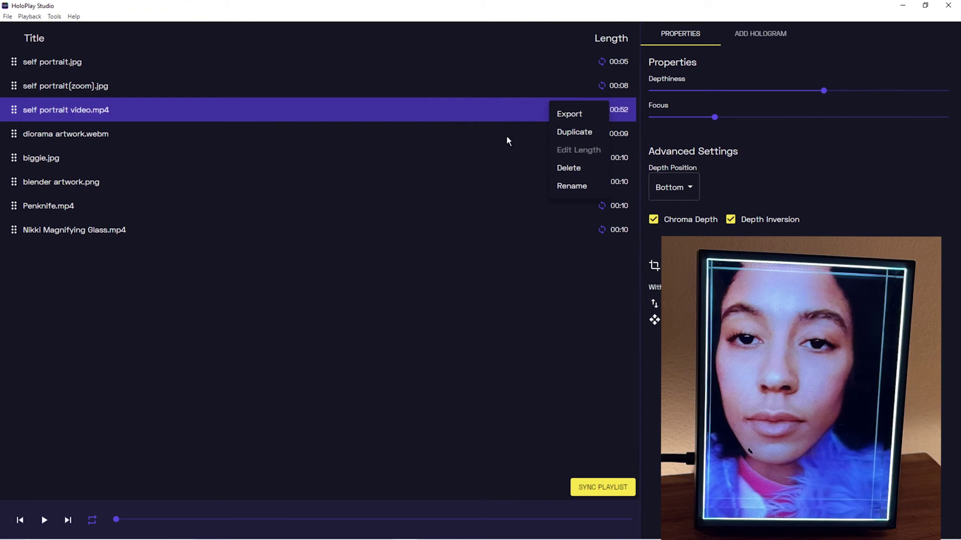
click(454, 86)
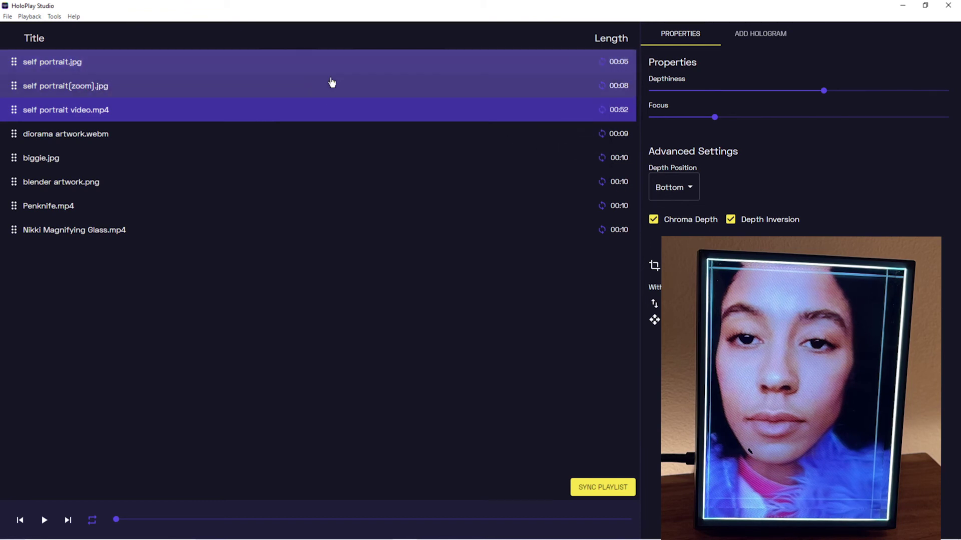
- Begin editing the length of self portrait(zoom).jpg
click(340, 91)
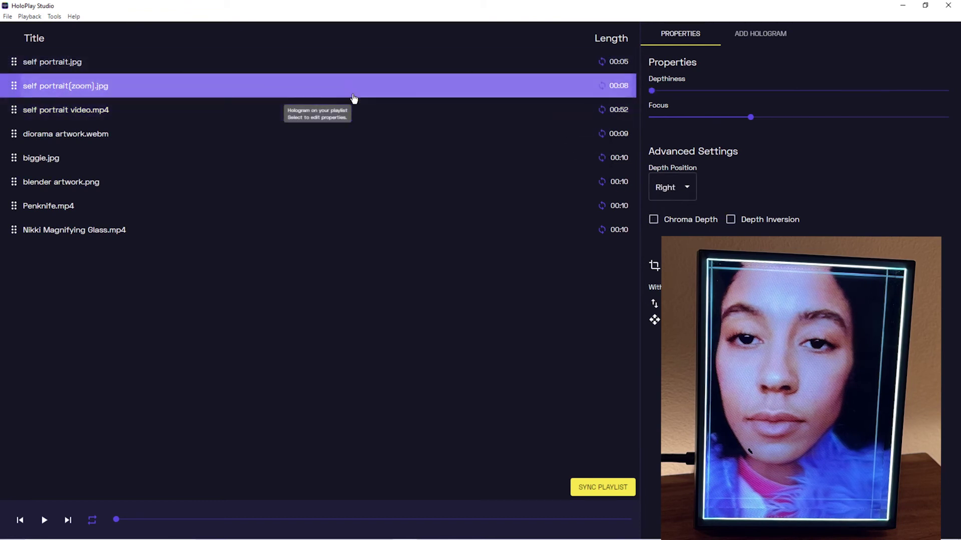
right_click(432, 81)
click(470, 128)
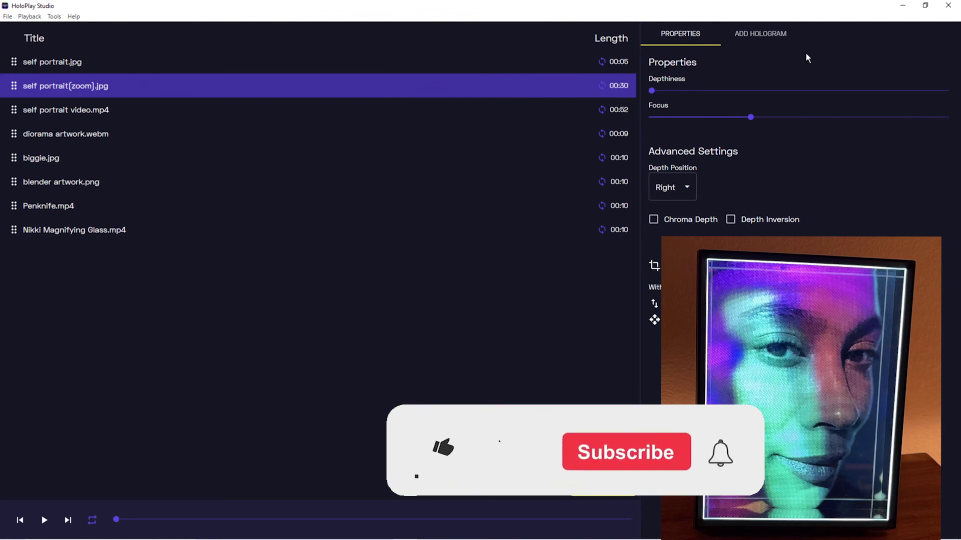
- Enter 00:30 as self portrait(zoom).jpg's length, then select self portrait.jpg
text(0)
key(Return)
click(557, 62)
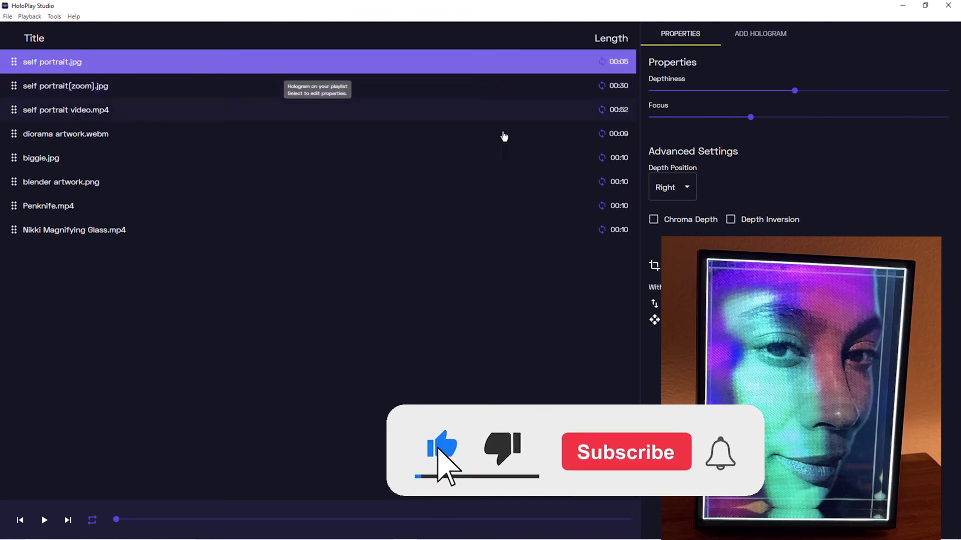